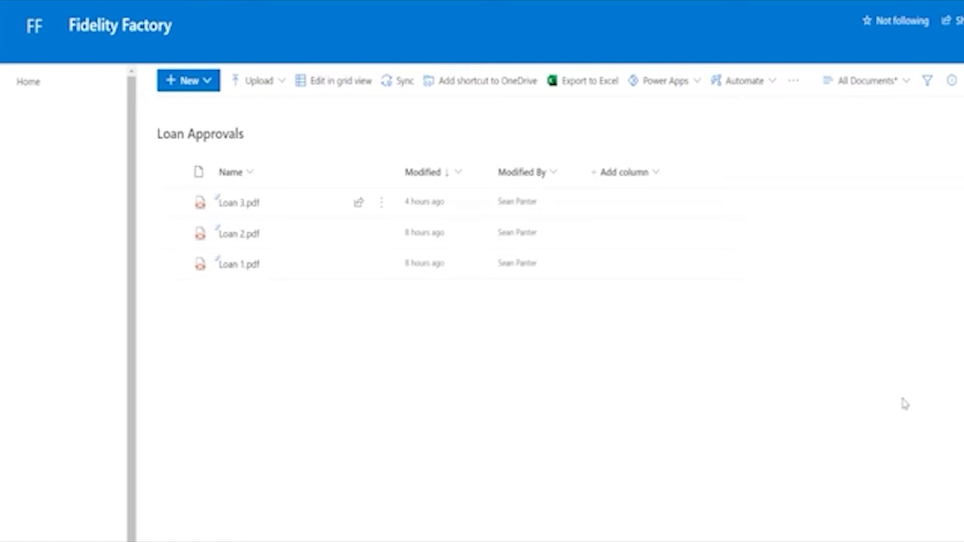
- Open Loan 6.pdf from the Lab #1 Loan Approvals folder to review the $10000 Education application
key("alt+Tab")
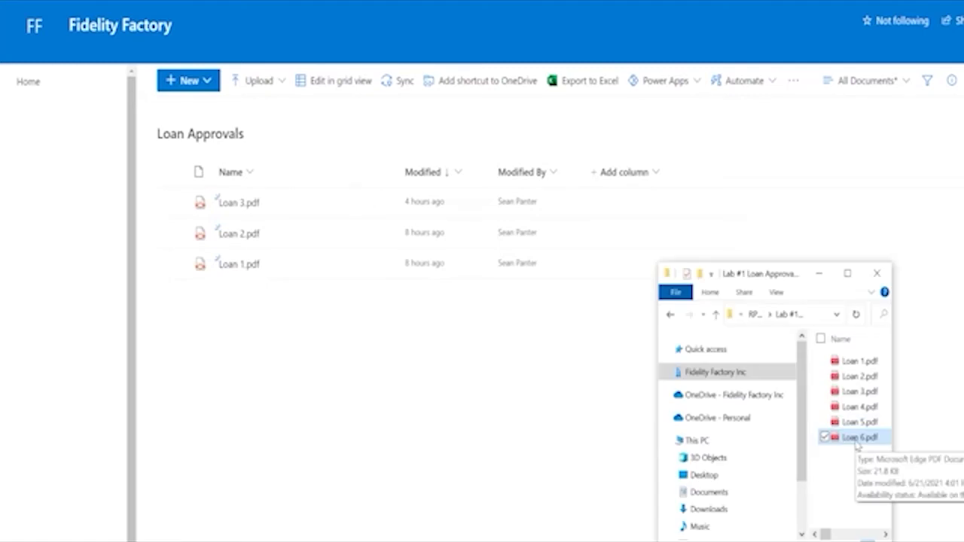
double_click(856, 443)
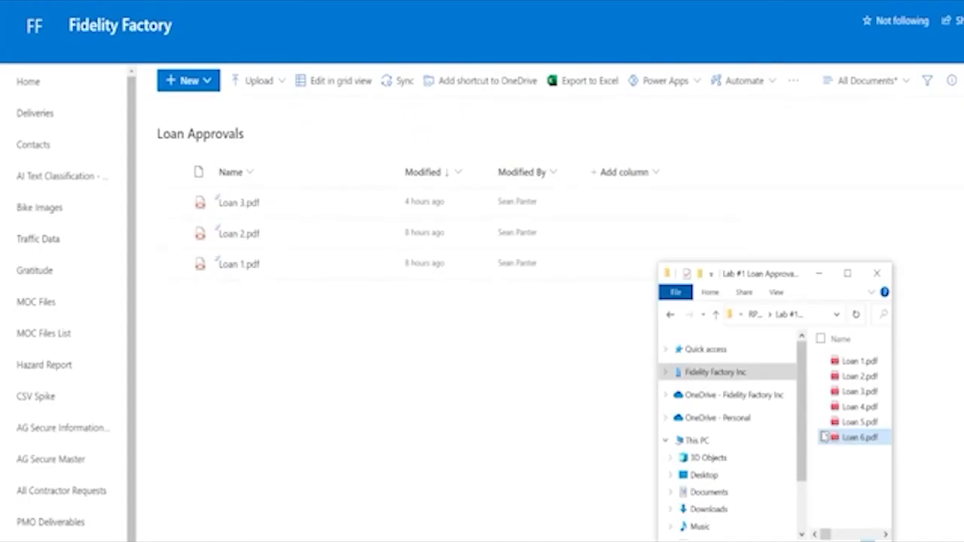
- Drag Loan 6.pdf from File Explorer into the SharePoint Loan Approvals library
left_click(837, 439)
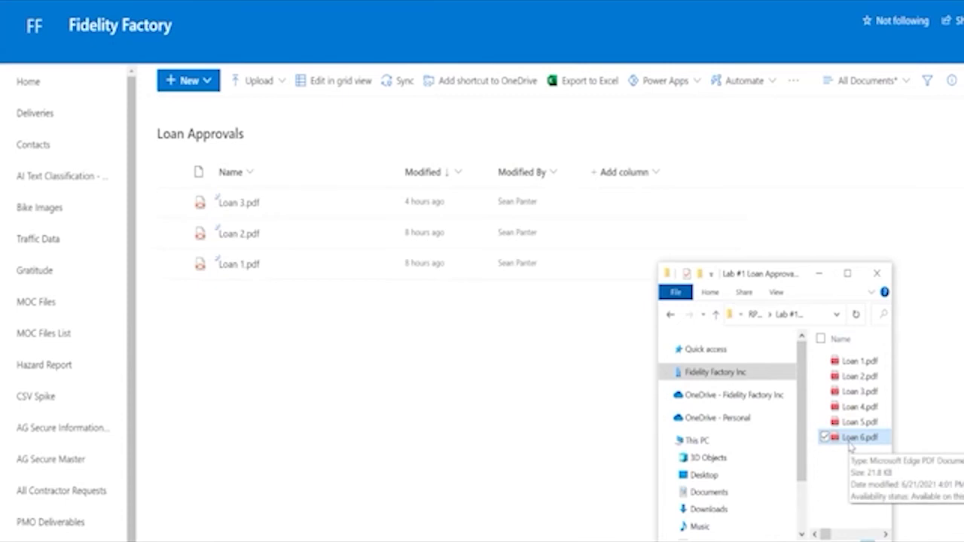
left_click_drag(850, 446, 297, 396)
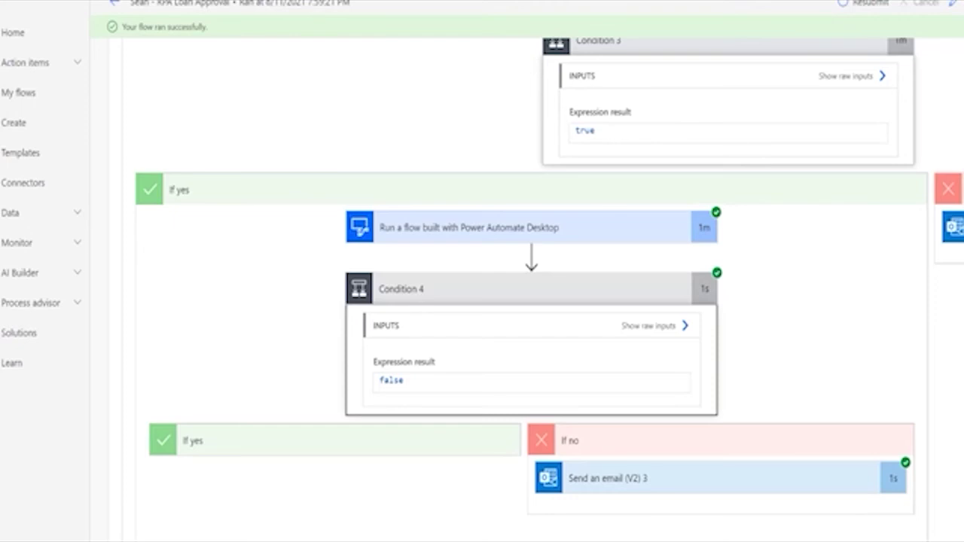
- Scroll through the successful RPA Loan Approval run's completed steps
scroll(528, 301, "down", 10)
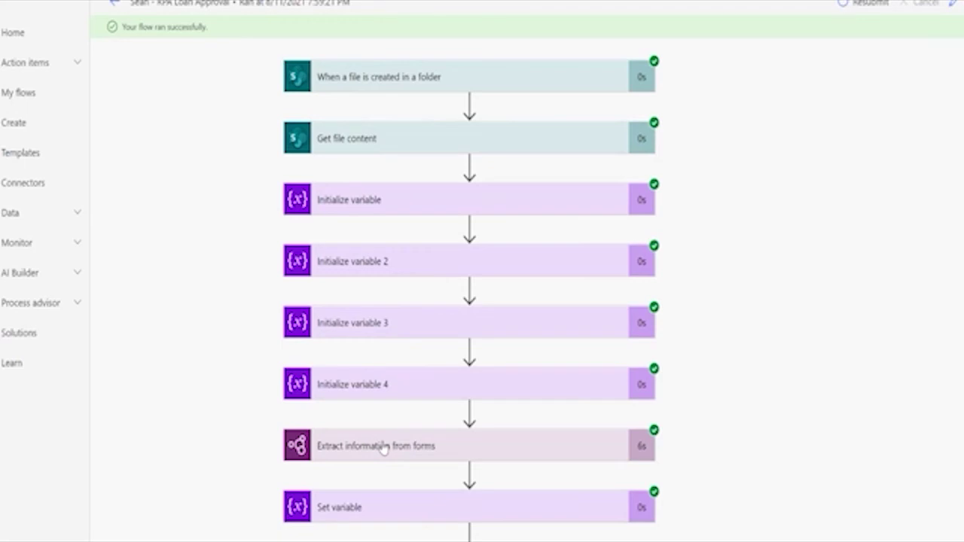
- Expand Extract information from forms and check its AI model and extracted Employer value Walmart
left_click(486, 456)
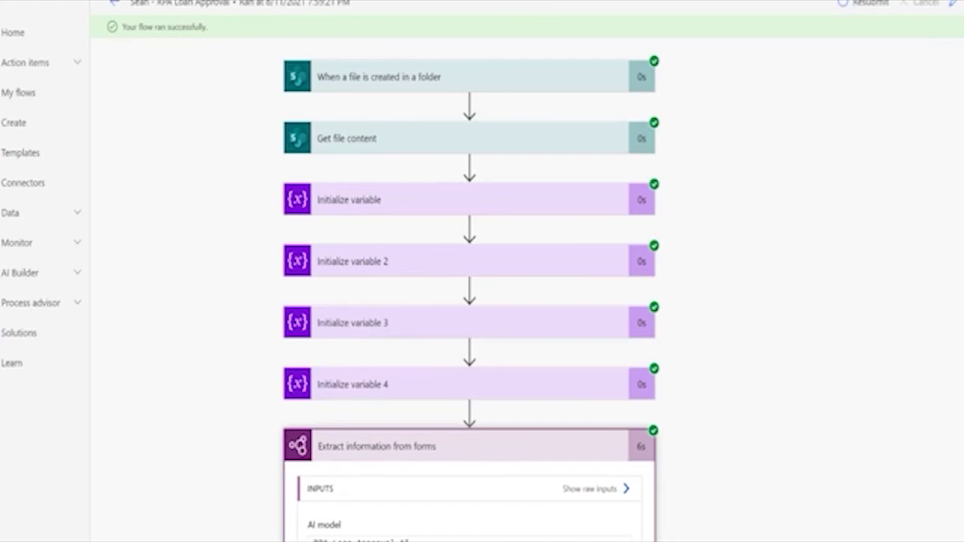
scroll(888, 201, "down", 4)
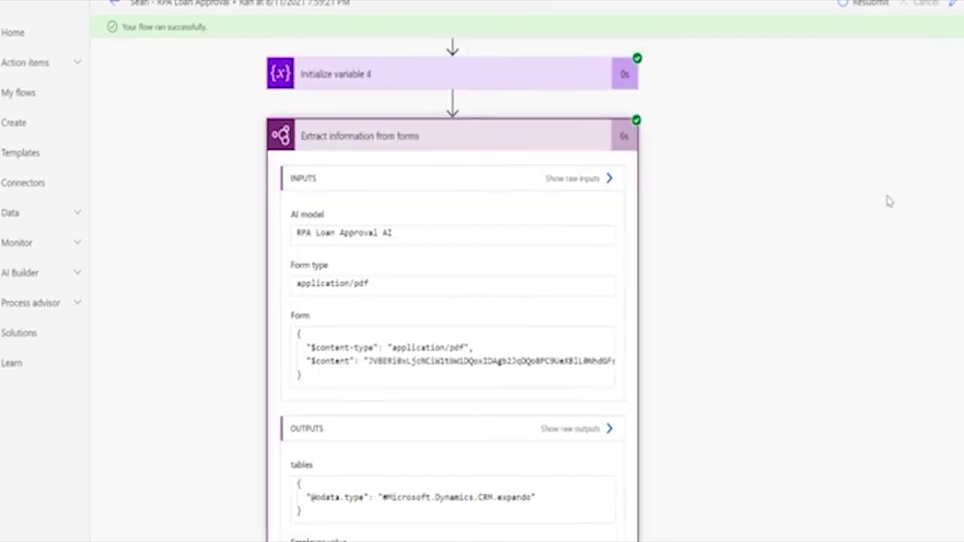
scroll(888, 201, "down", 1)
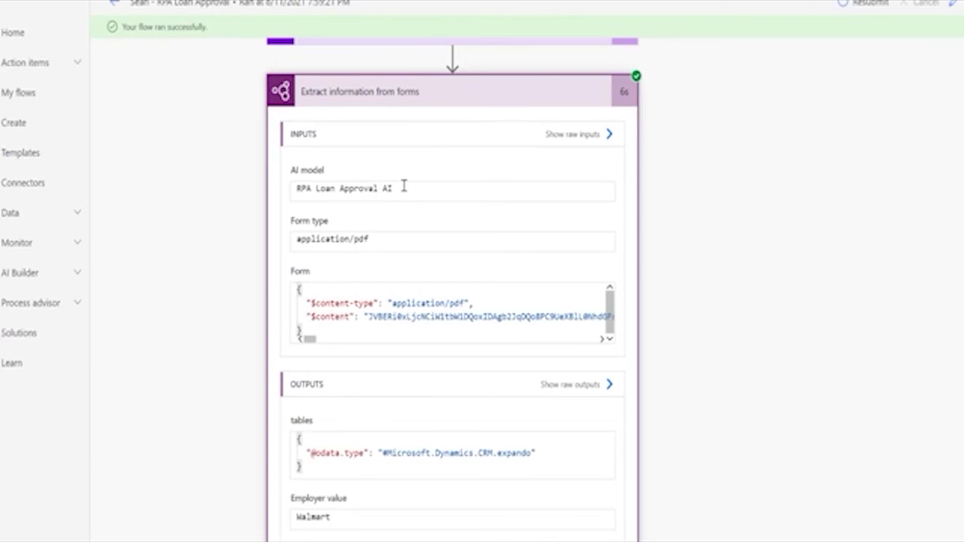
triple_click(344, 187)
left_click(435, 192)
scroll(667, 452, "down", 1)
scroll(668, 454, "down", 2)
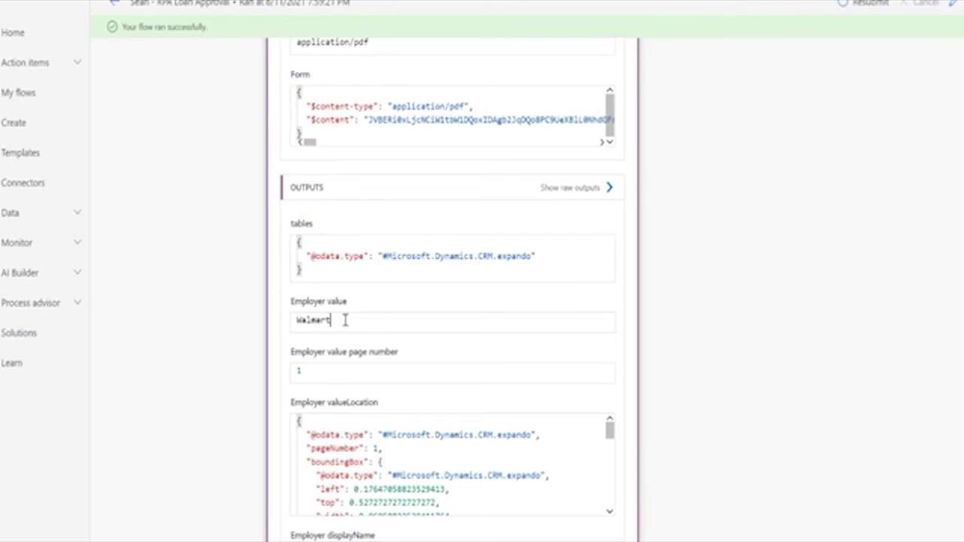
left_click_drag(344, 320, 284, 320)
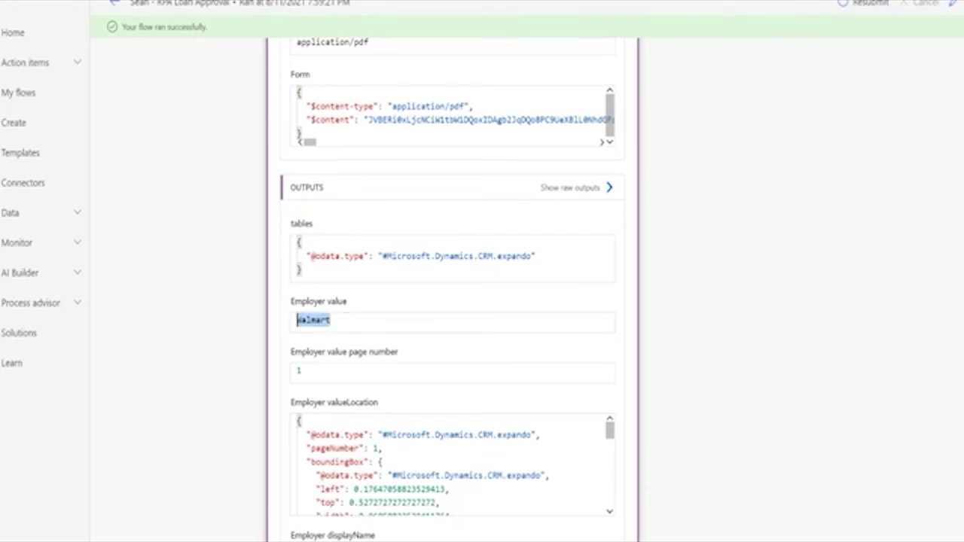
- Collapse the extraction details and scroll to the approval and Condition steps, confirming the condition is true
key("alt+Tab")
scroll(743, 314, "up", 4)
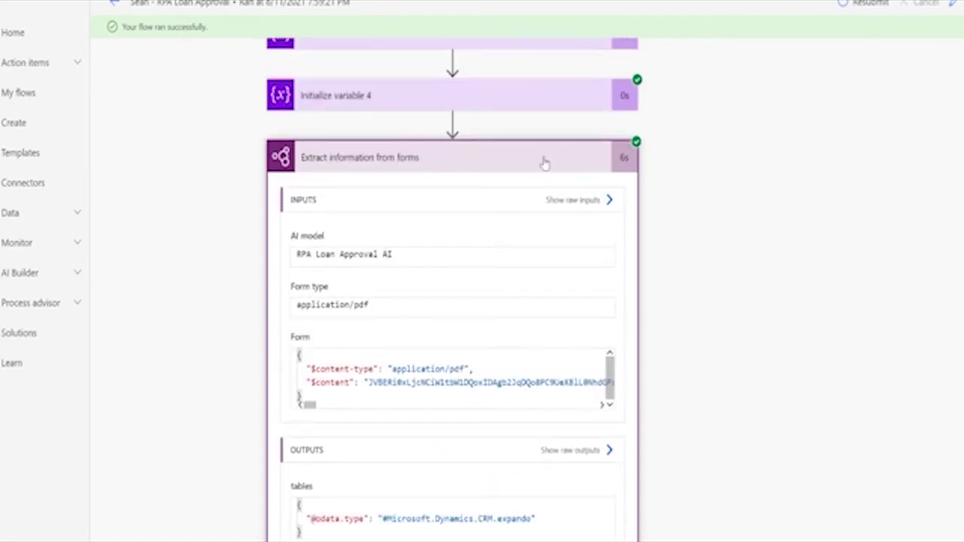
left_click(544, 163)
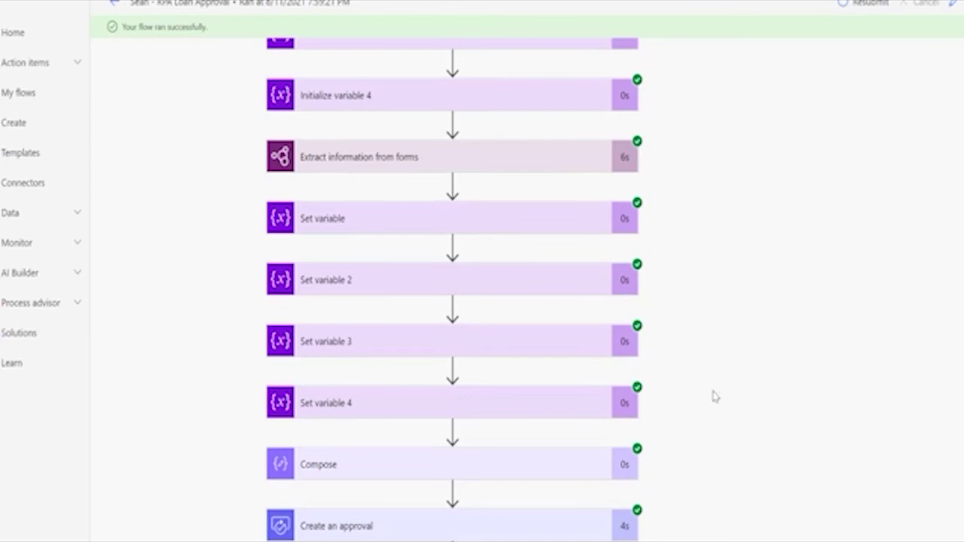
scroll(715, 397, "down", 2)
scroll(714, 397, "down", 2)
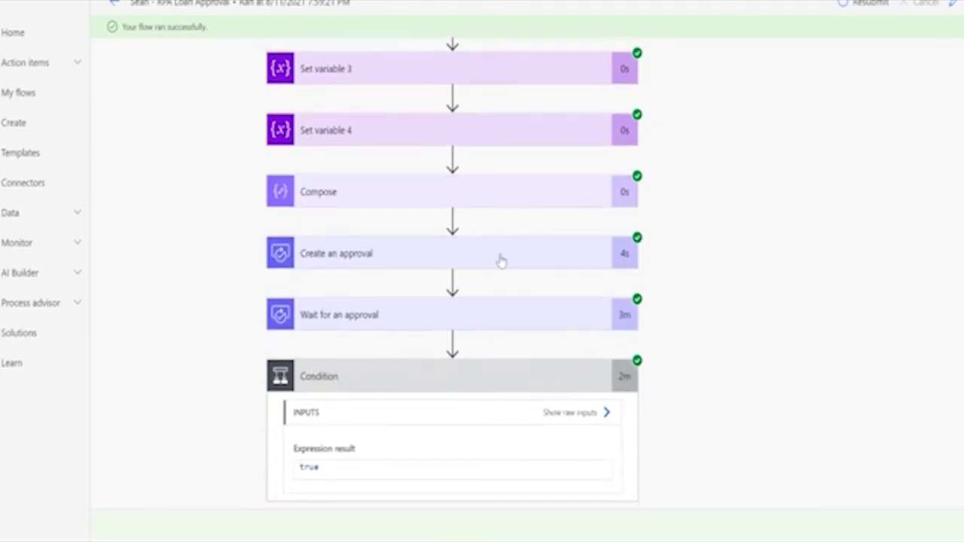
scroll(715, 397, "up", 2)
scroll(715, 397, "down", 2)
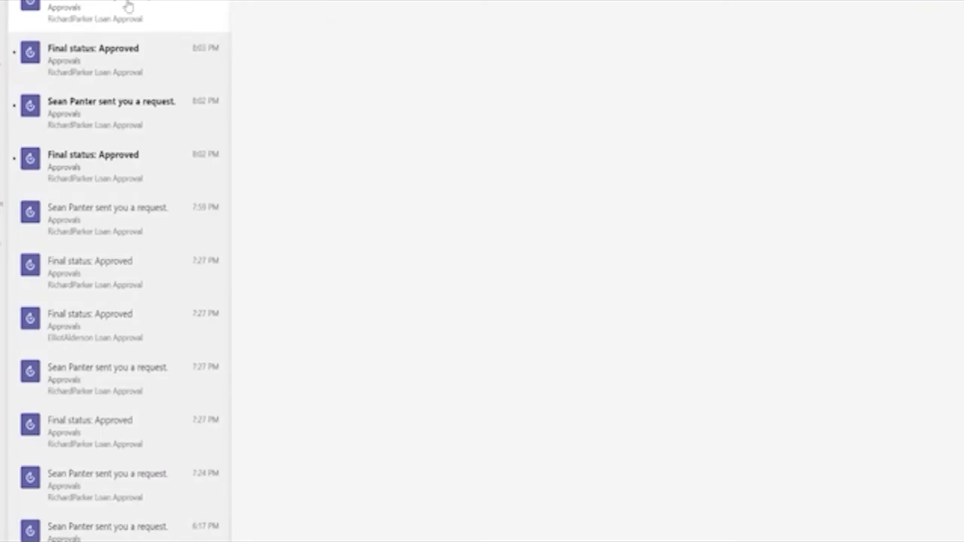
- Open the newest $10000 Education Loan Approval request in Teams and approve it
left_click(128, 8)
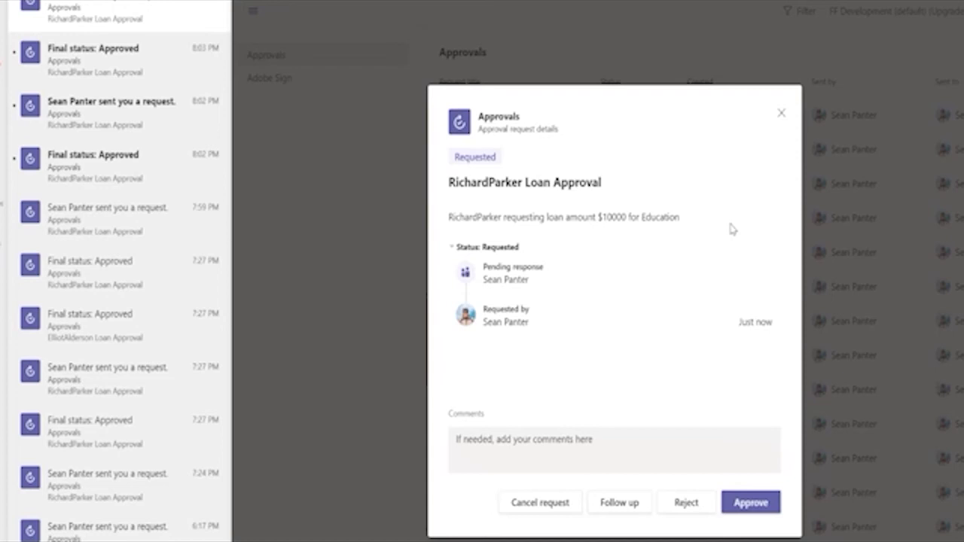
left_click(745, 505)
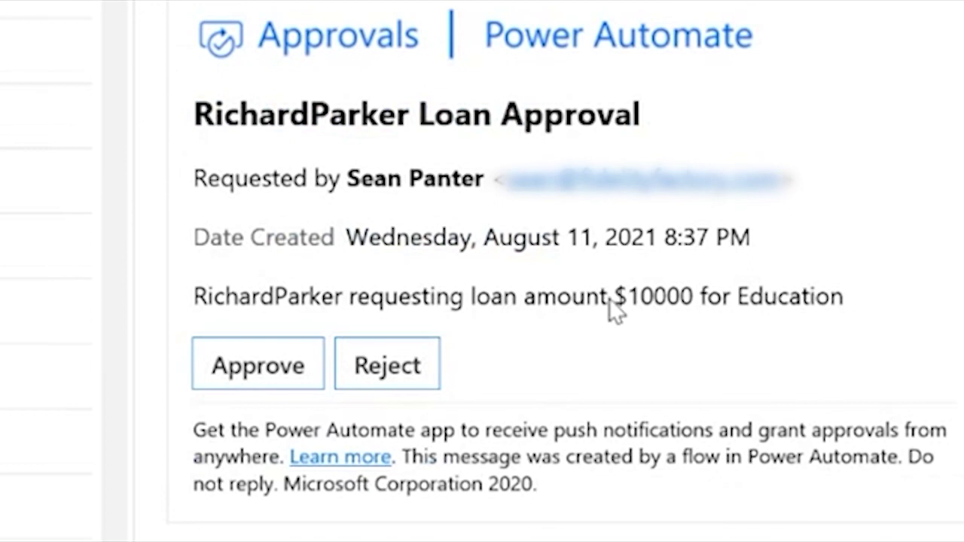
- Approve the Outlook loan request email with the comment 'Looka good.'
left_click(278, 369)
left_click(258, 515)
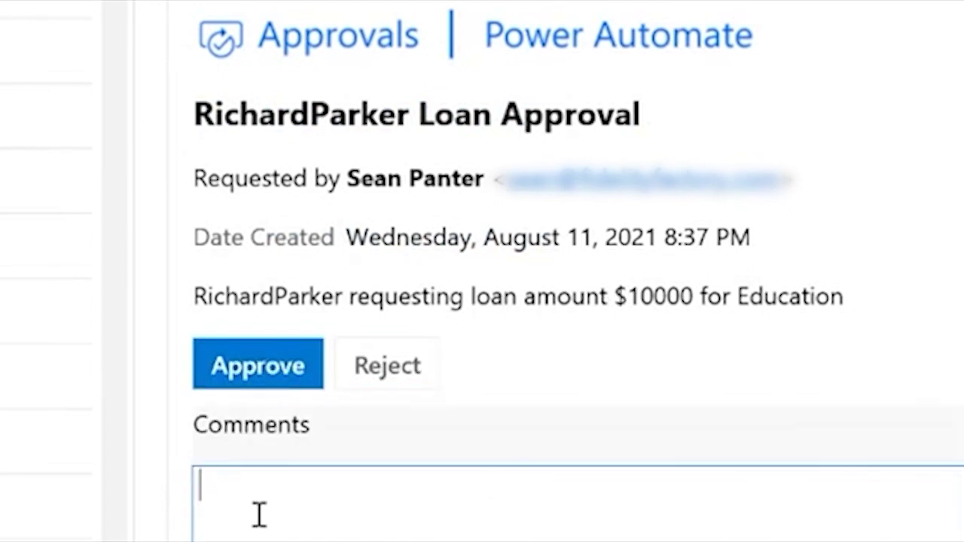
type("Looka good.")
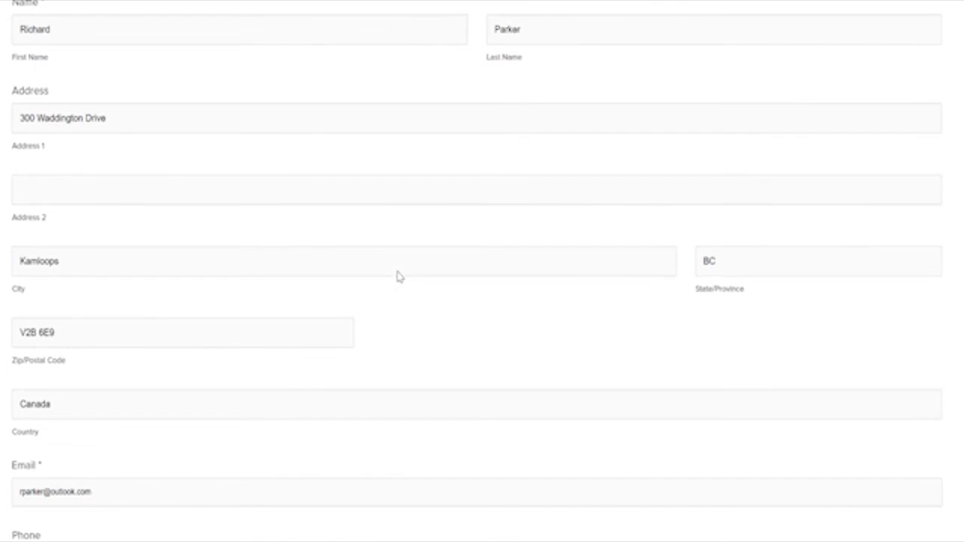
- Scroll through the bot-filled loan form and highlight the Loan Request Id on the confirmation page
scroll(400, 277, "down", 5)
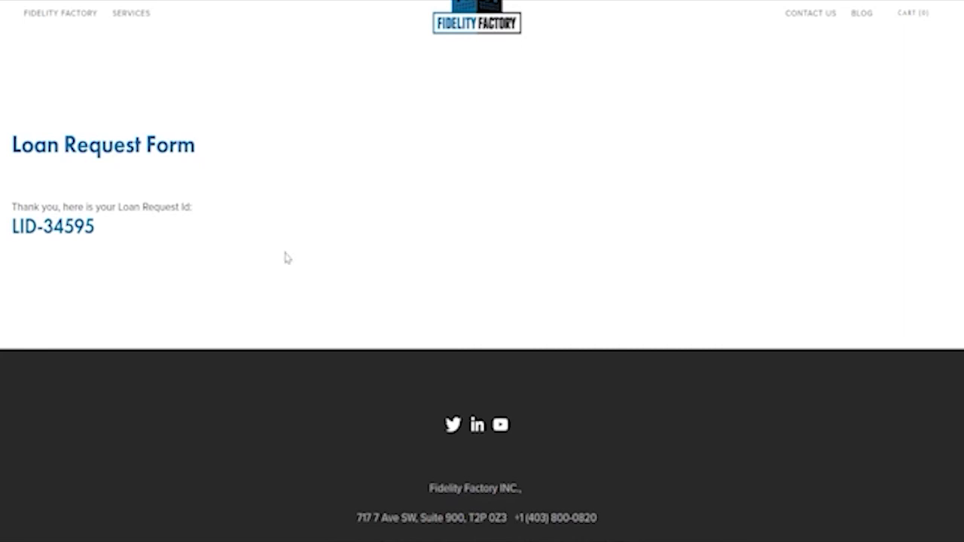
left_click_drag(95, 226, 10, 226)
left_click(328, 242)
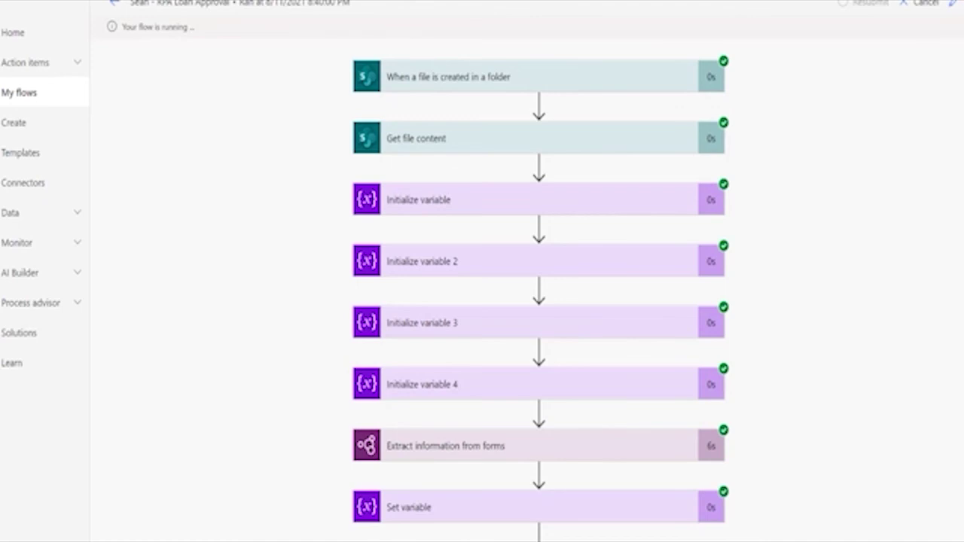
- Scroll down the latest run's steps and expand Condition 4 to see its false result
scroll(538, 302, "down", 3)
scroll(539, 301, "down", 1)
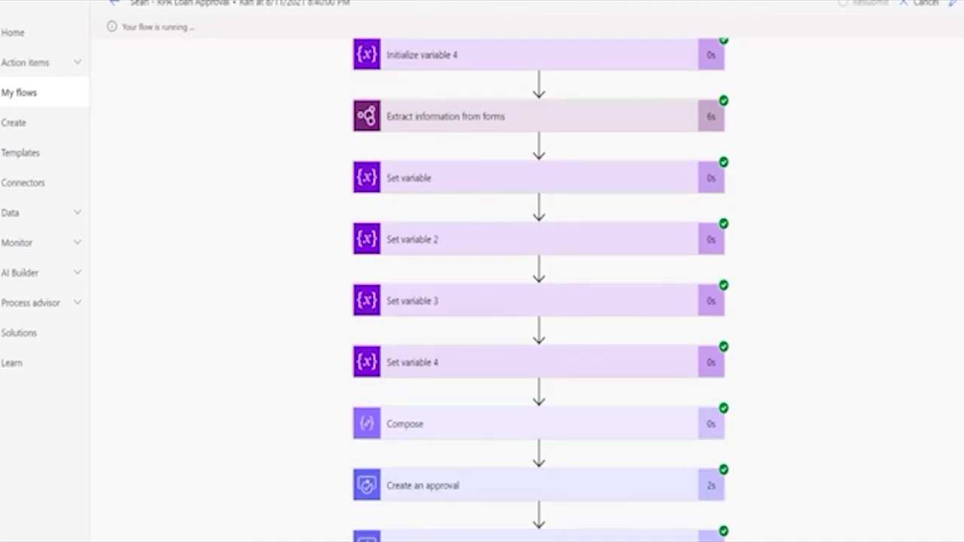
scroll(539, 301, "down", 3)
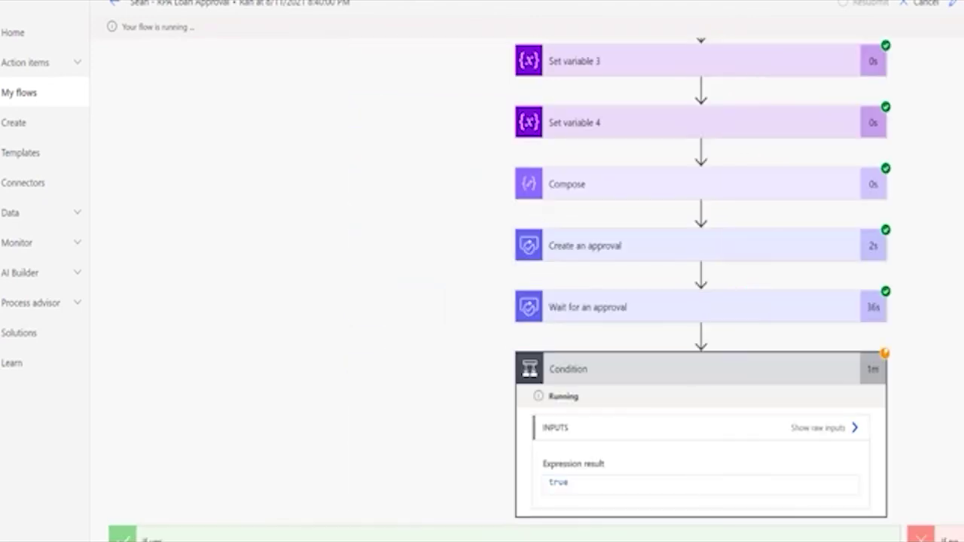
scroll(475, 501, "down", 4)
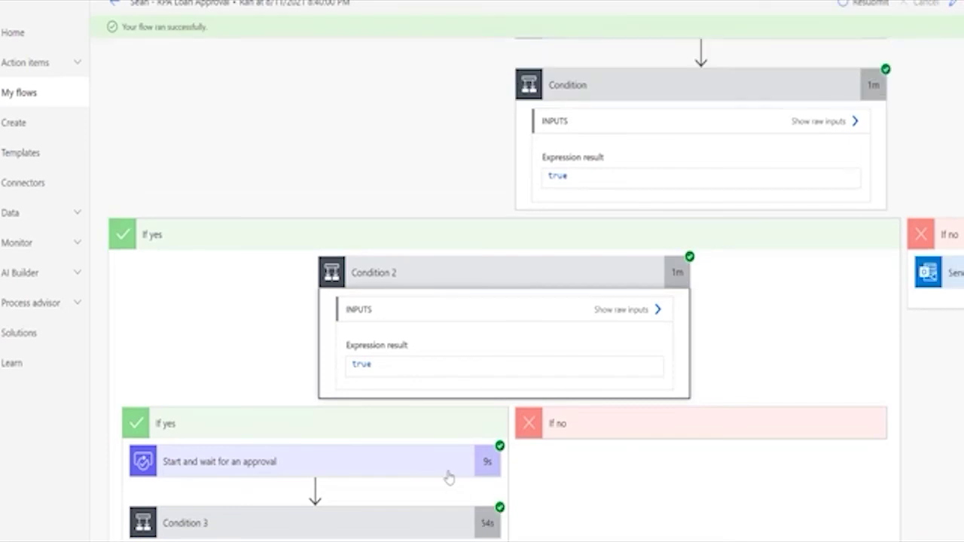
scroll(396, 527, "left", 3)
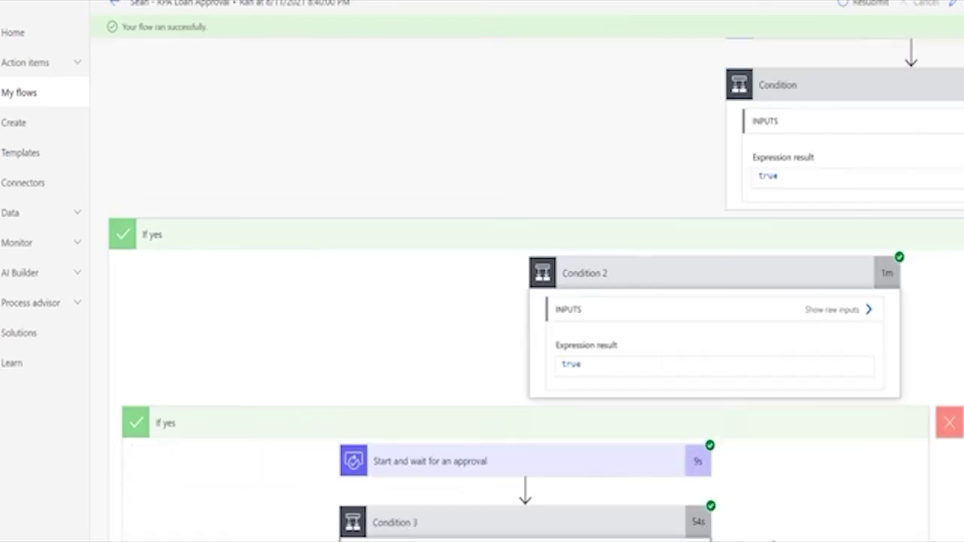
scroll(565, 198, "down", 3)
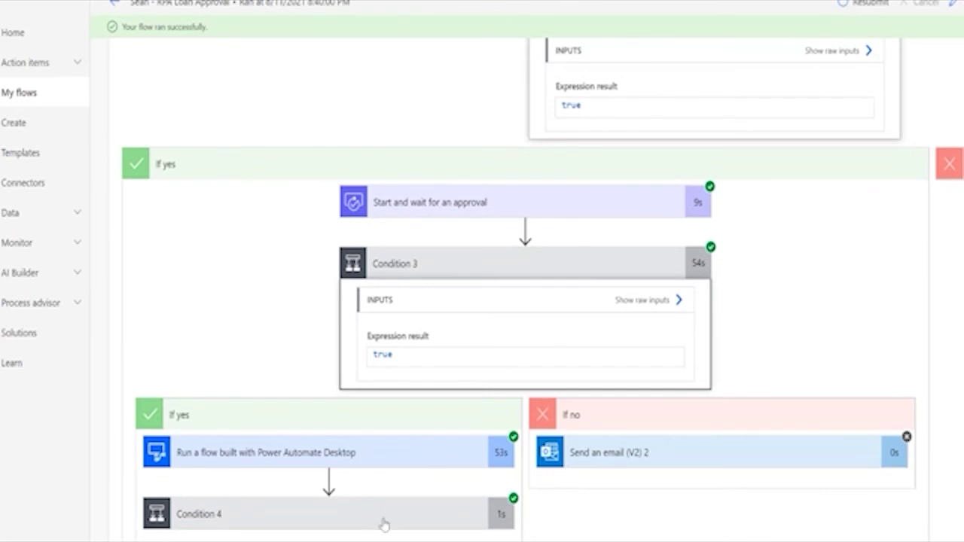
left_click(415, 523)
- Expand Send an email (V2) 3 and highlight the numeric loan confirmation number in its Body
scroll(415, 523, "down", 3)
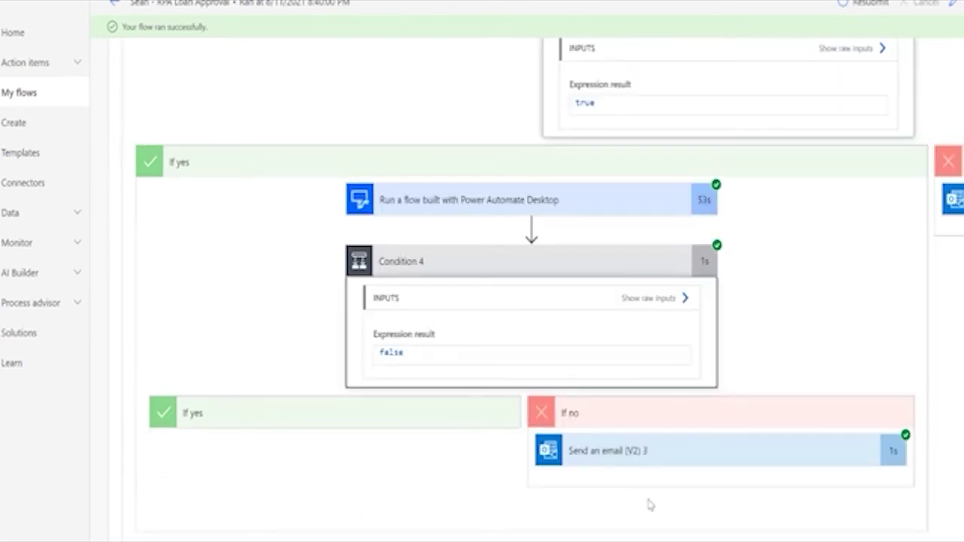
left_click(648, 454)
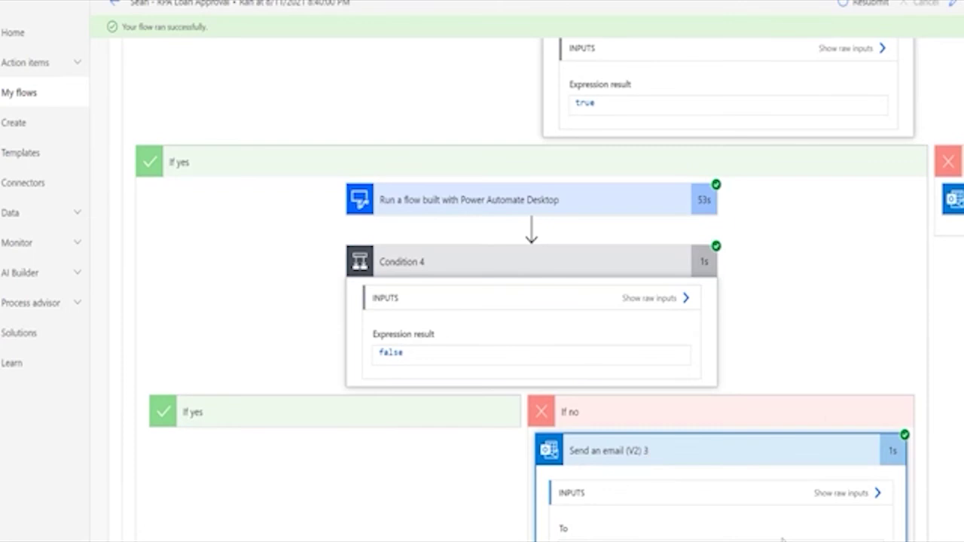
scroll(647, 454, "down", 3)
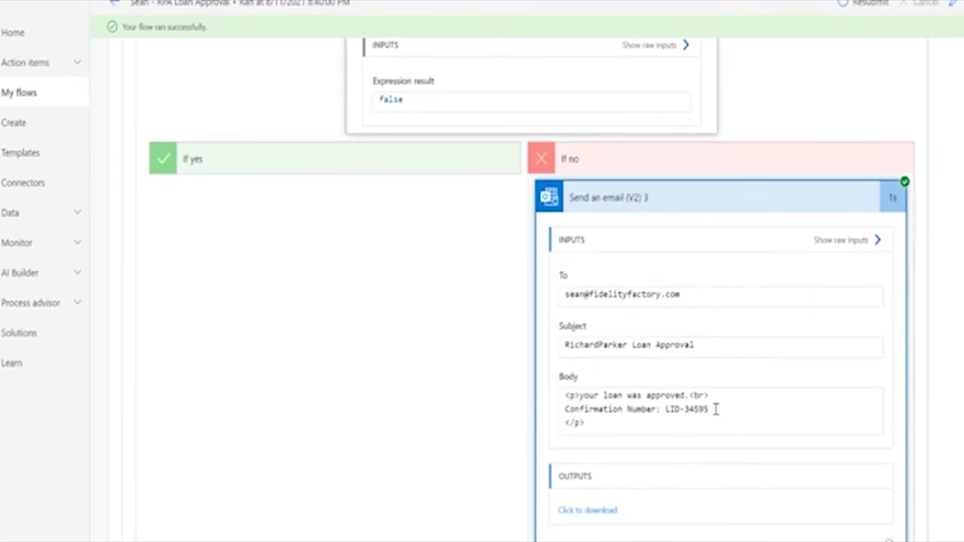
left_click_drag(713, 409, 665, 410)
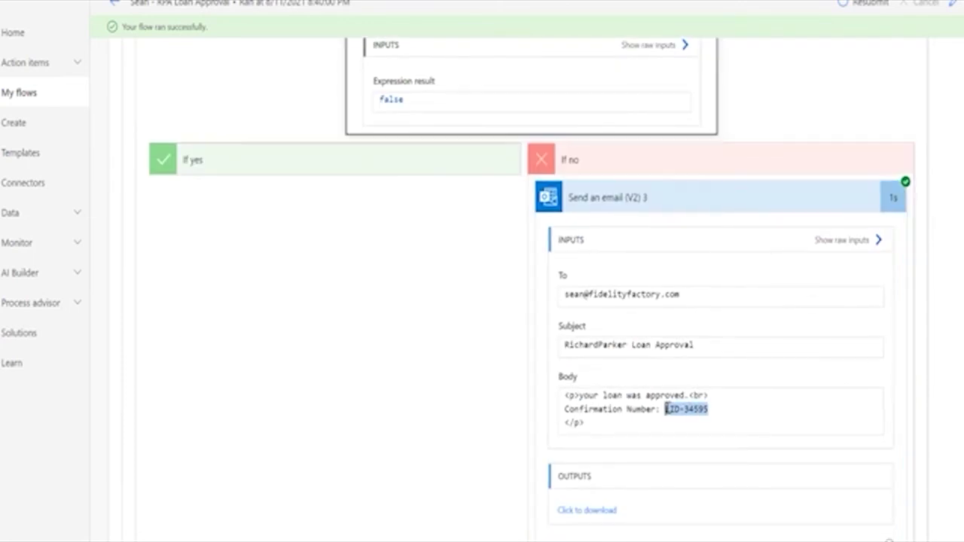
left_click(721, 409)
double_click(721, 409)
- Scroll up the Power Automate Desktop flow list to show RPA Loan Approval Desktop Flow
scroll(722, 411, "up", 5)
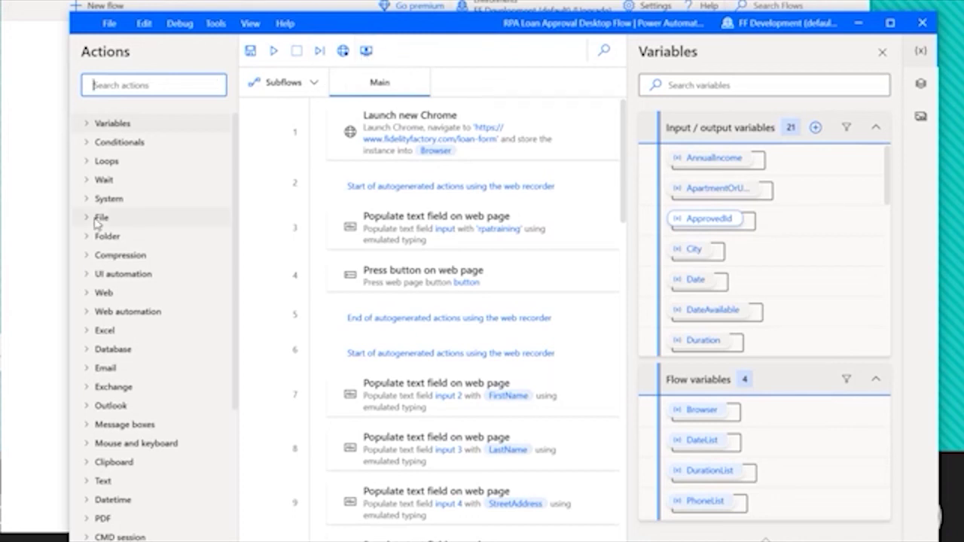
- Insert a Select tab in window action from UI automation between steps 4 and 5
left_click(89, 274)
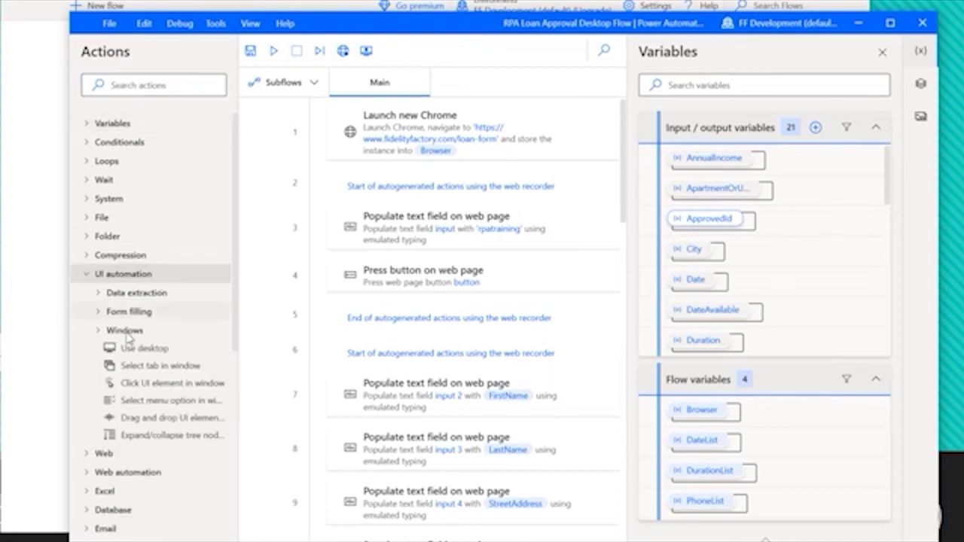
left_click_drag(155, 369, 464, 297)
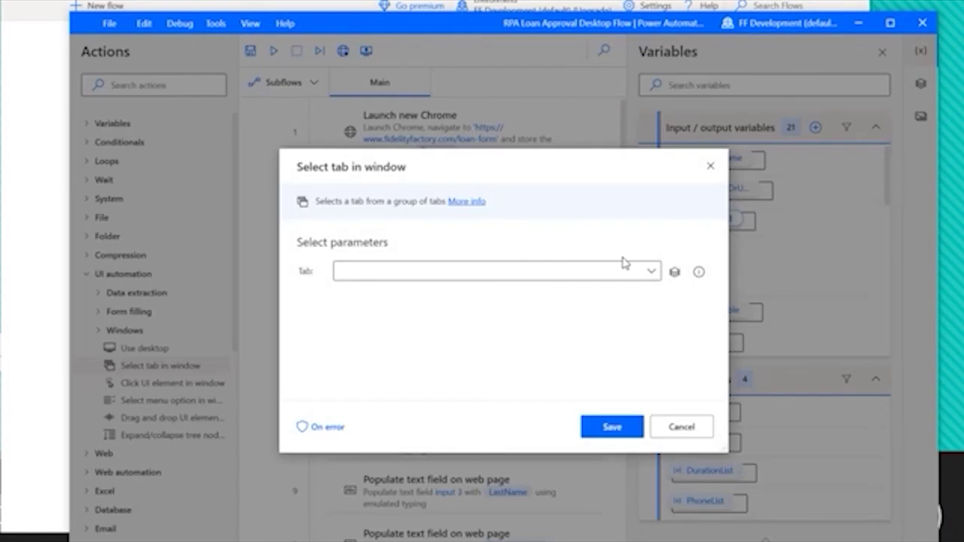